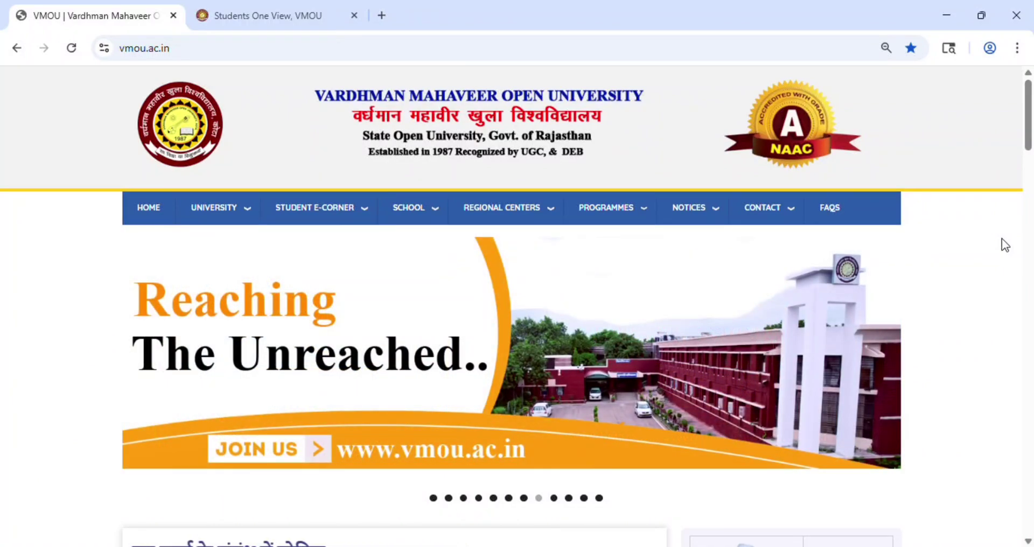
Step: Open the One View student lookup and enter the scholar number
left_click_drag(1029, 143, 1031, 274)
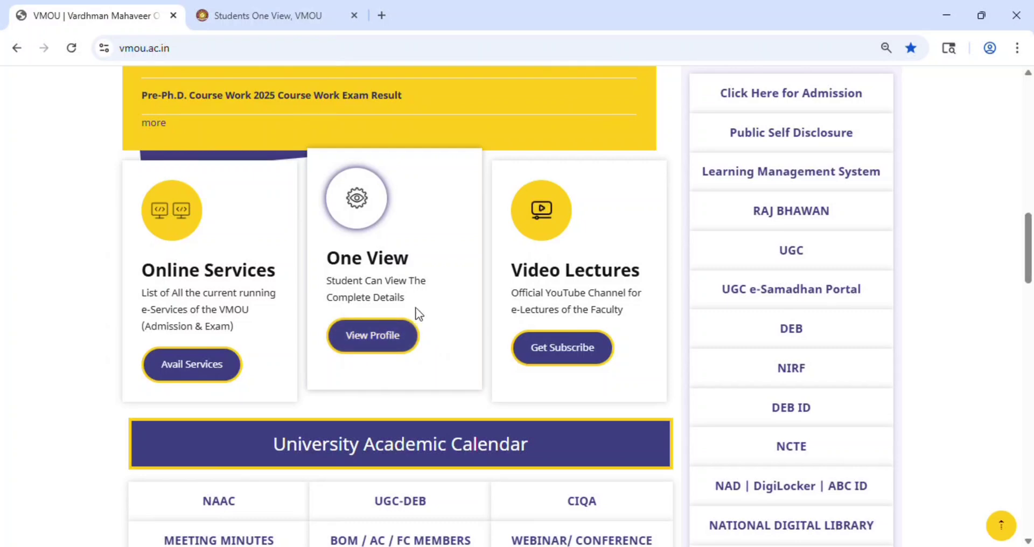
left_click(376, 350)
left_click(510, 399)
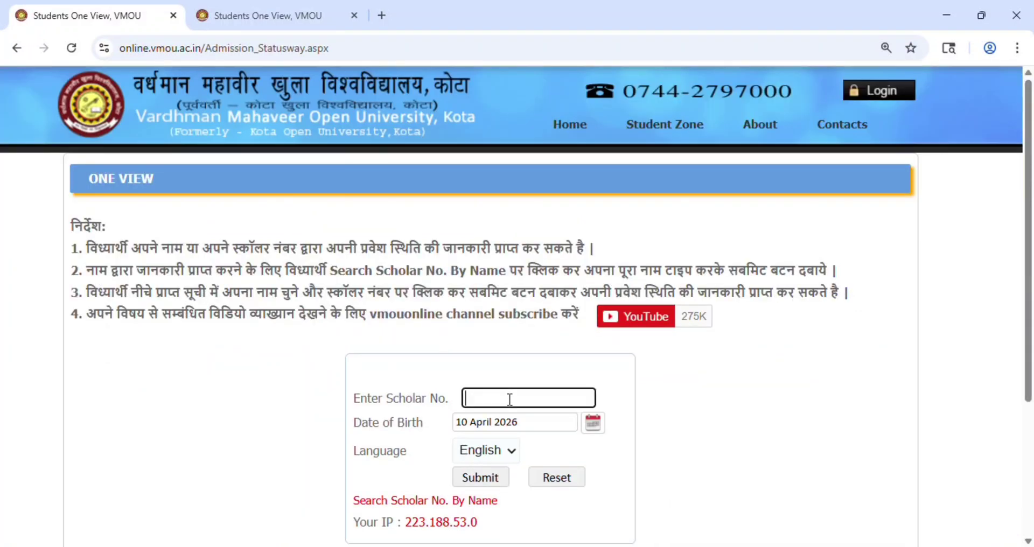
type("123456-123456")
Step: Open and dismiss the Date of Birth year picker, then show the student's admission status page
left_click(519, 430)
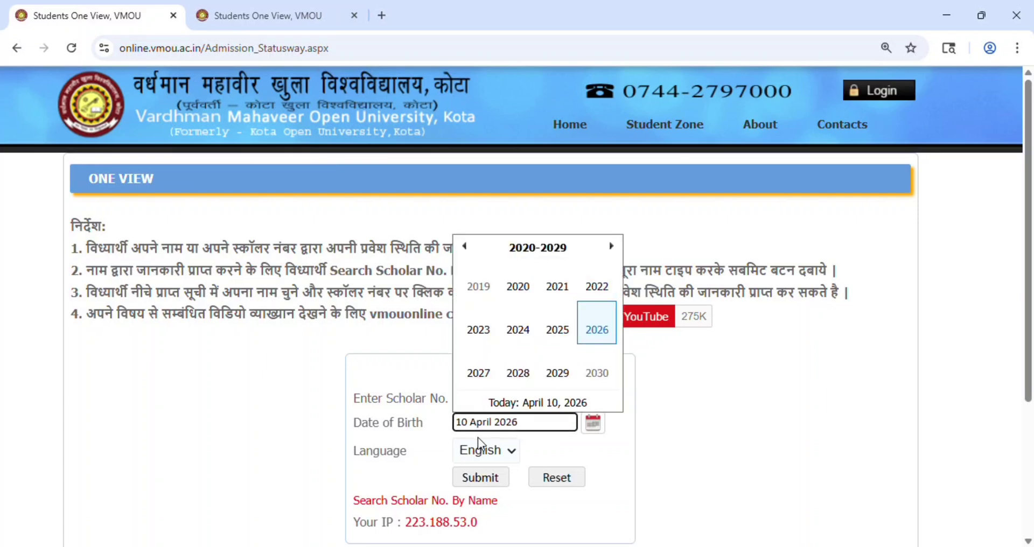
left_click(440, 445)
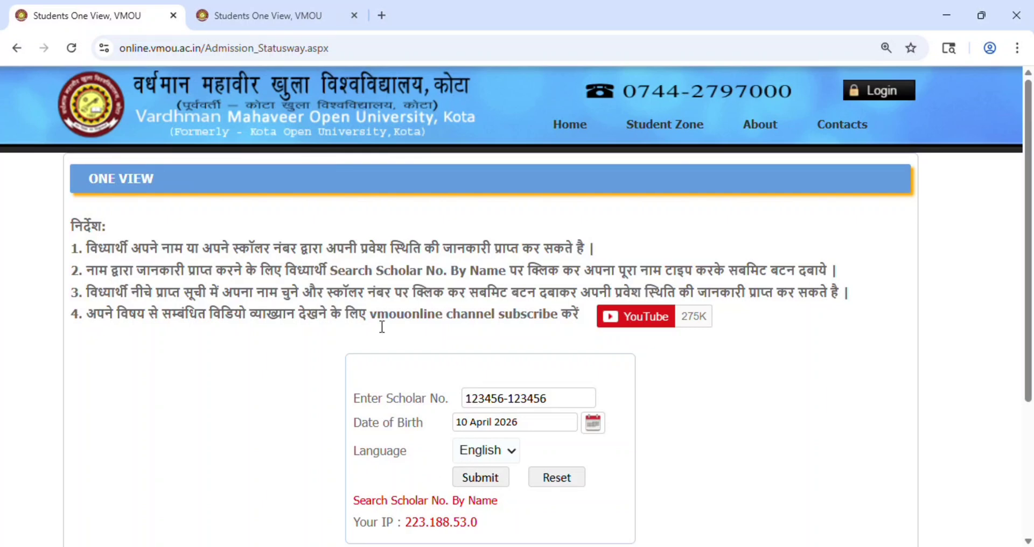
left_click(310, 15)
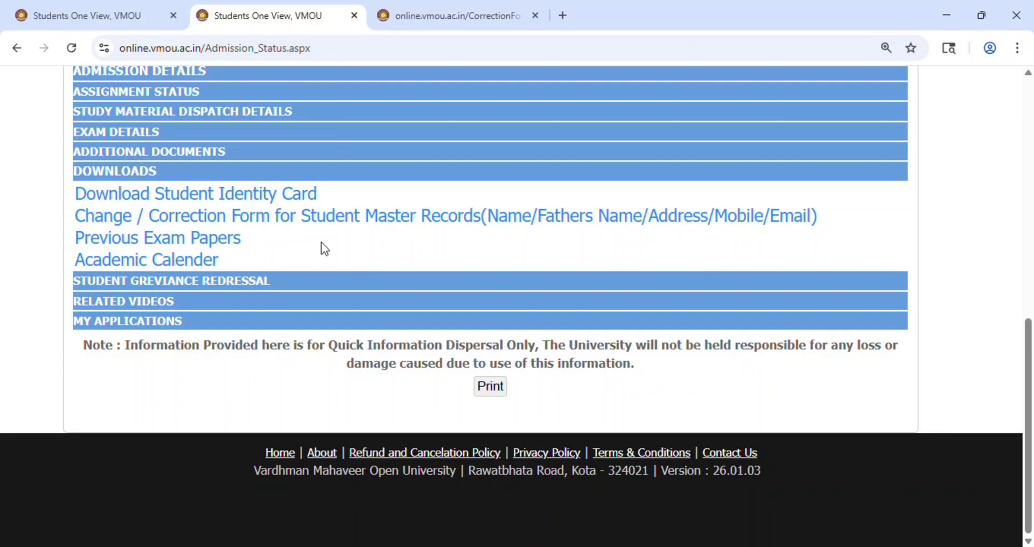
Step: Open the Change/Correction of Records form from the Downloads link, and again from the homepage footer
left_click(361, 220)
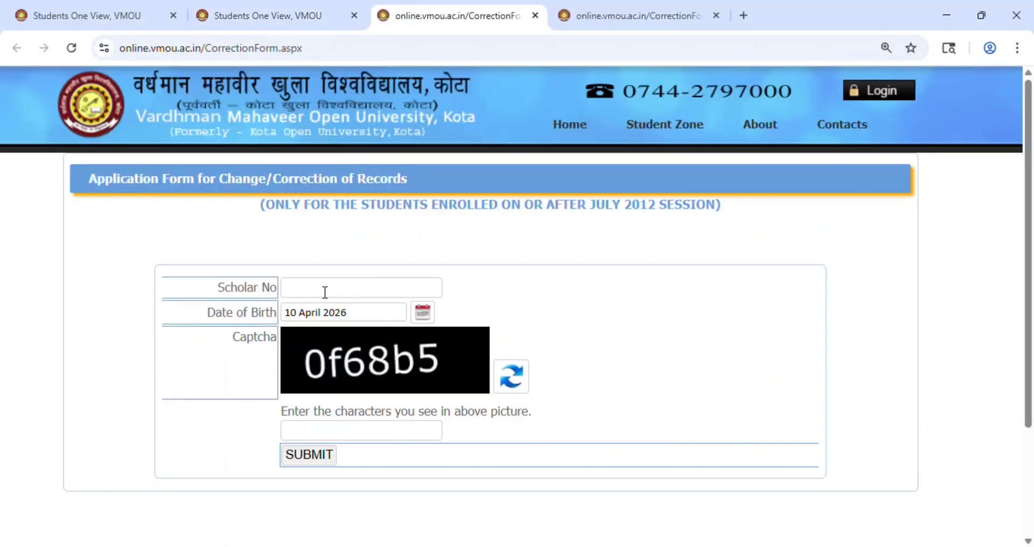
left_click(161, 15)
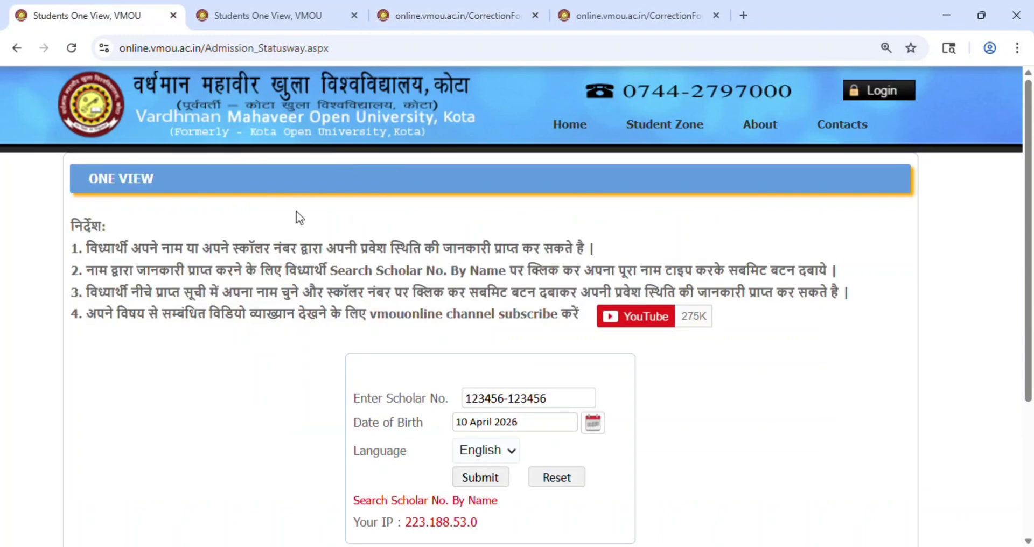
left_click(550, 128)
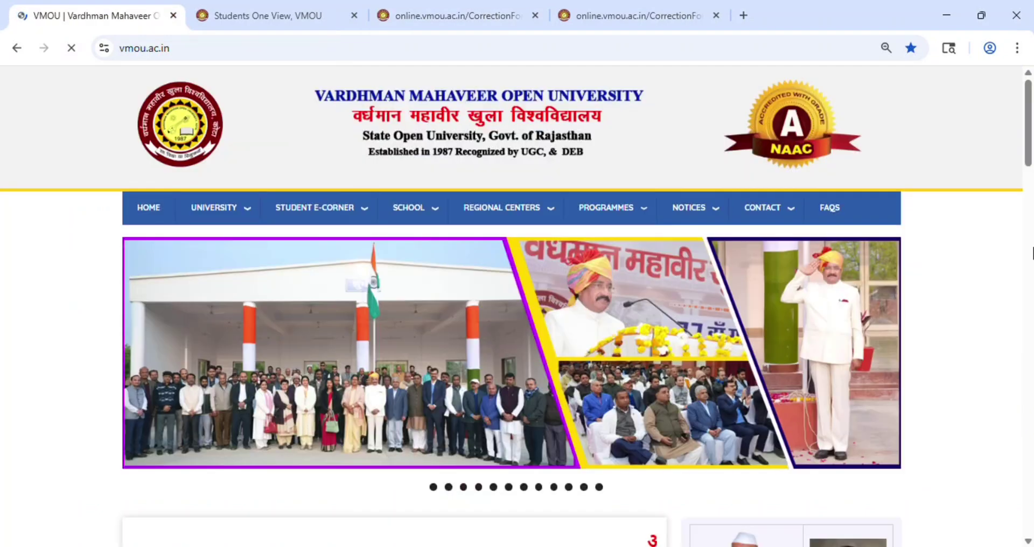
left_click_drag(1030, 167, 1027, 500)
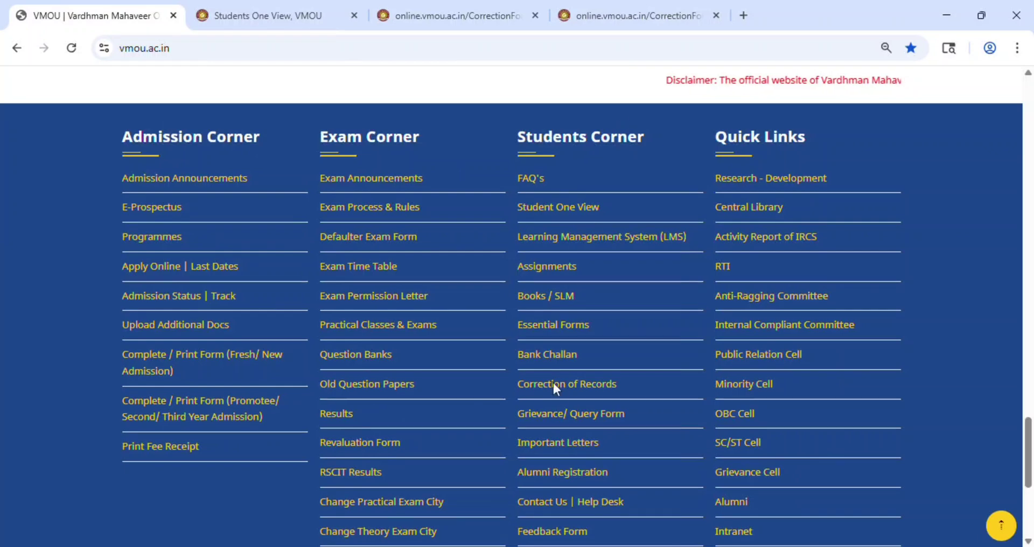
left_click(585, 387)
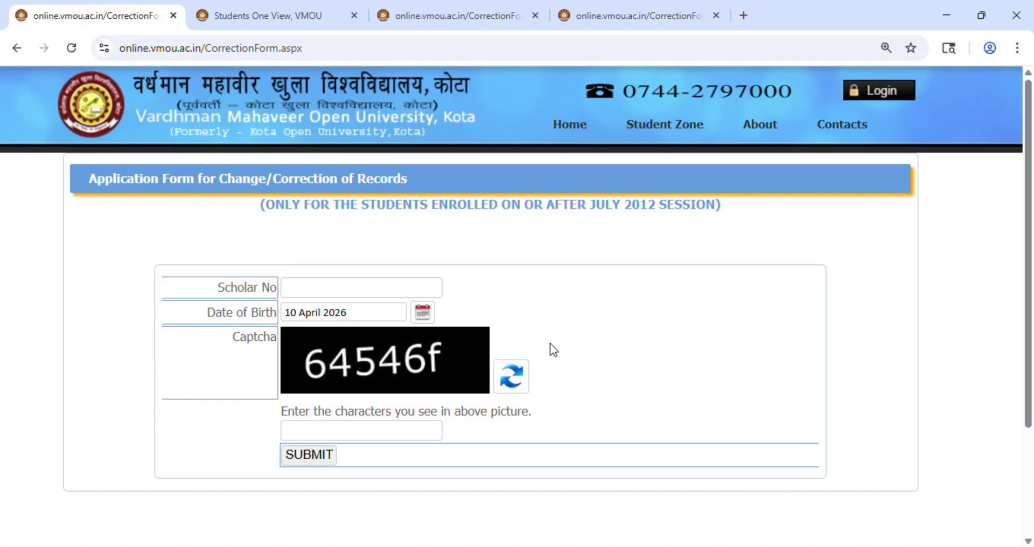
Step: Enter the scholar number in the correction form, then switch to another empty copy of the form
left_click(314, 287)
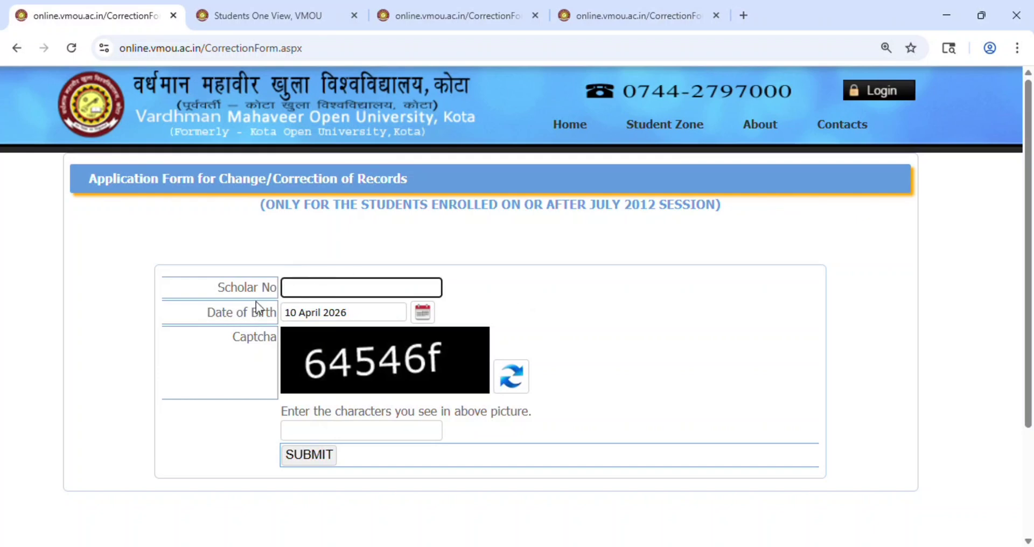
left_click(239, 317)
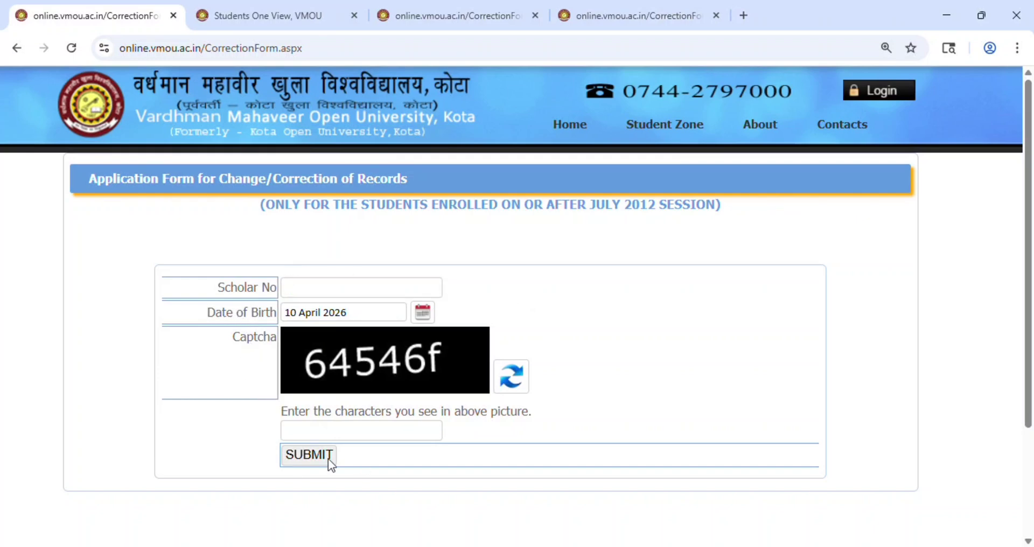
left_click(319, 294)
type("123456")
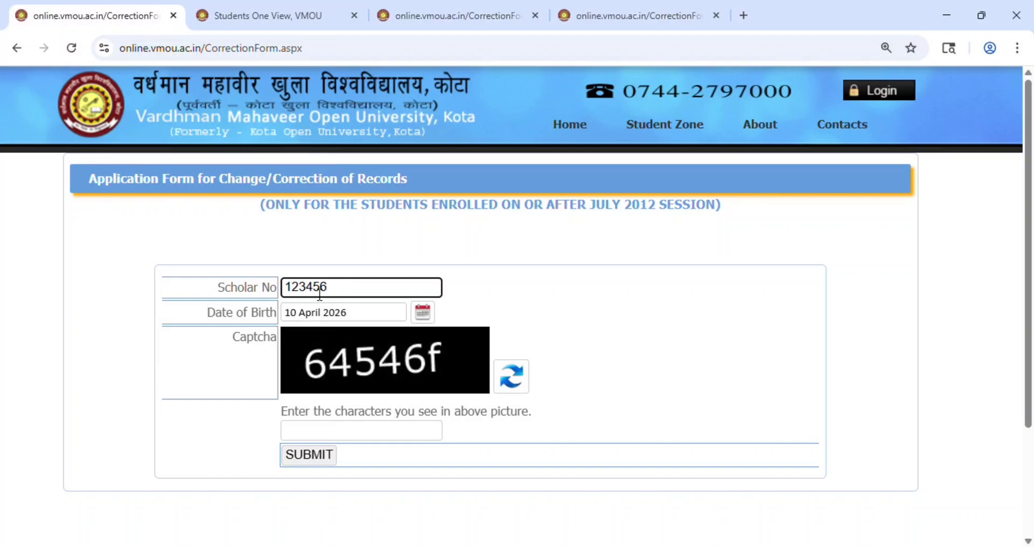
type("-123456")
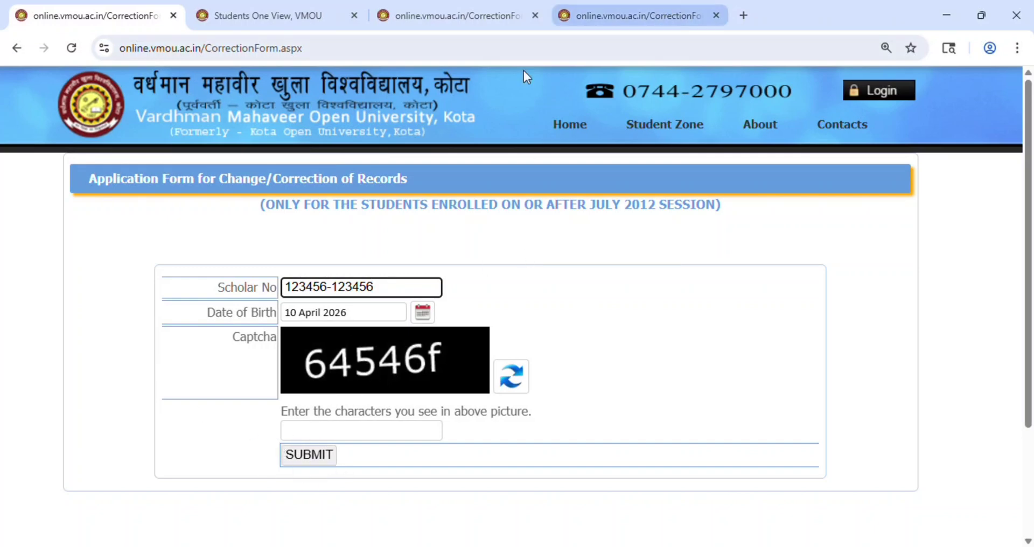
left_click(470, 7)
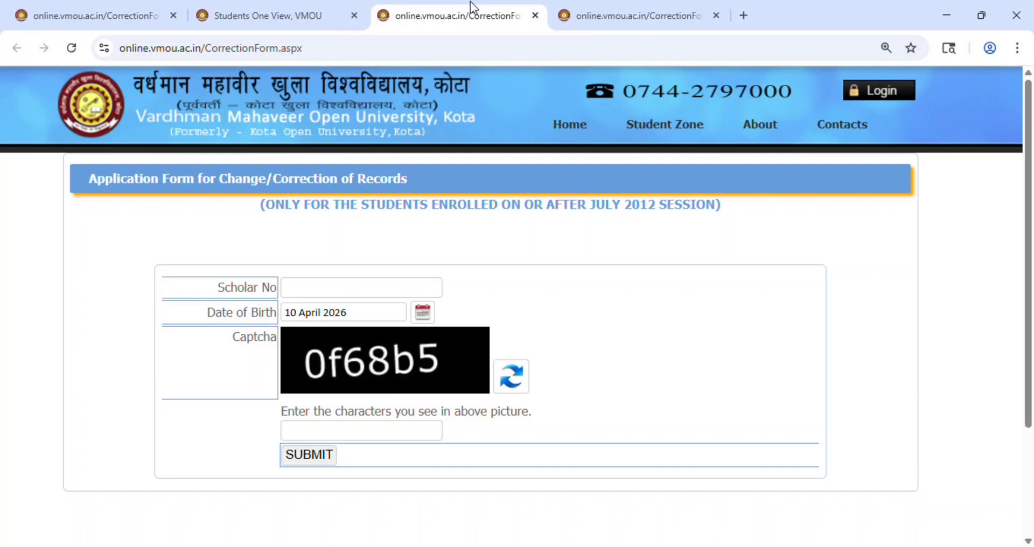
Step: Switch to the admission status tab, then back to the first correction form tab
left_click(328, 6)
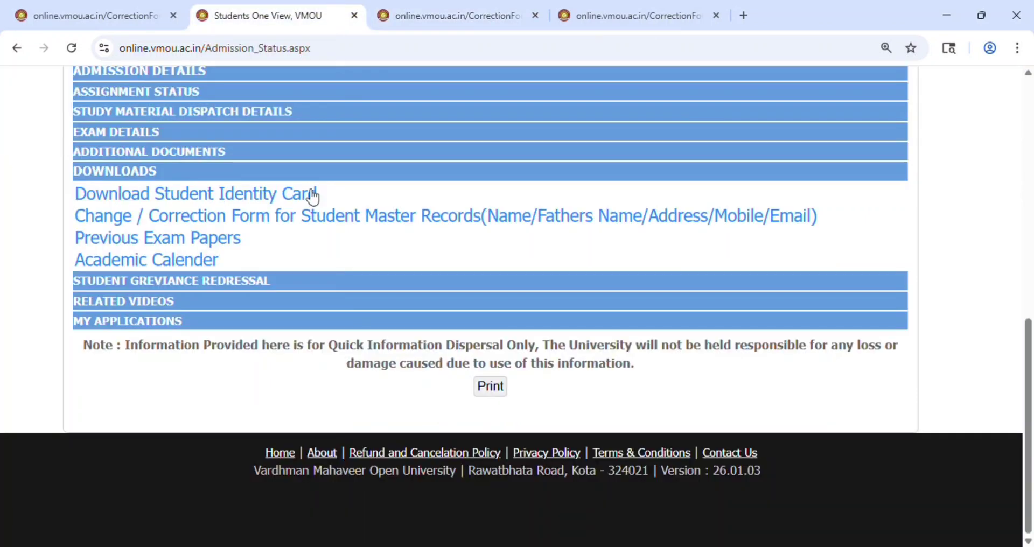
left_click(96, 2)
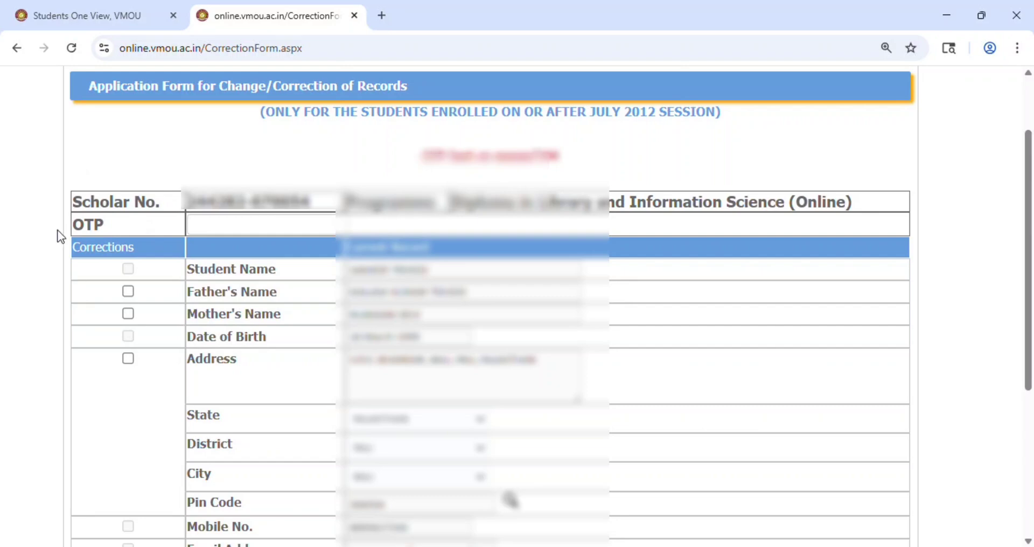
left_click(207, 228)
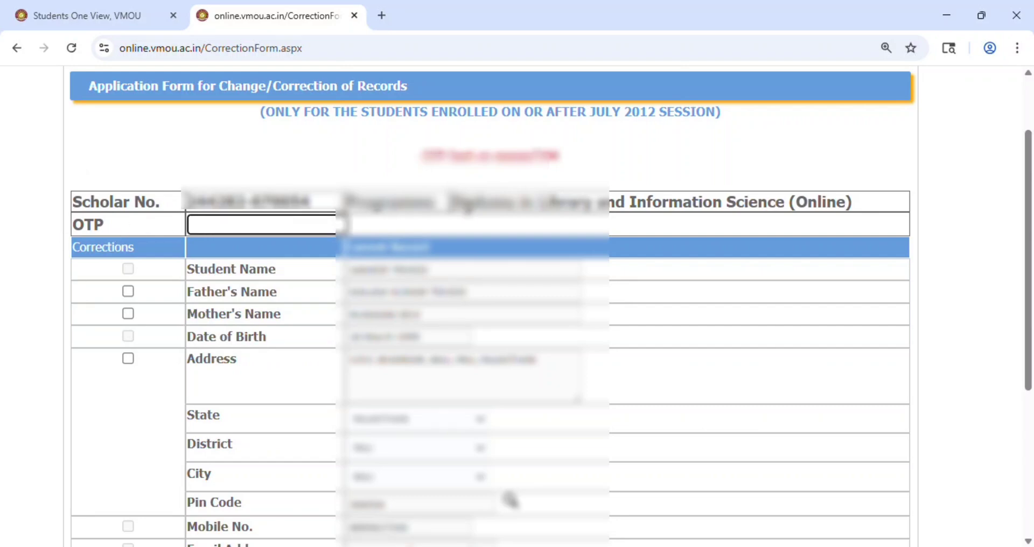
scroll(169, 135, "down", 2)
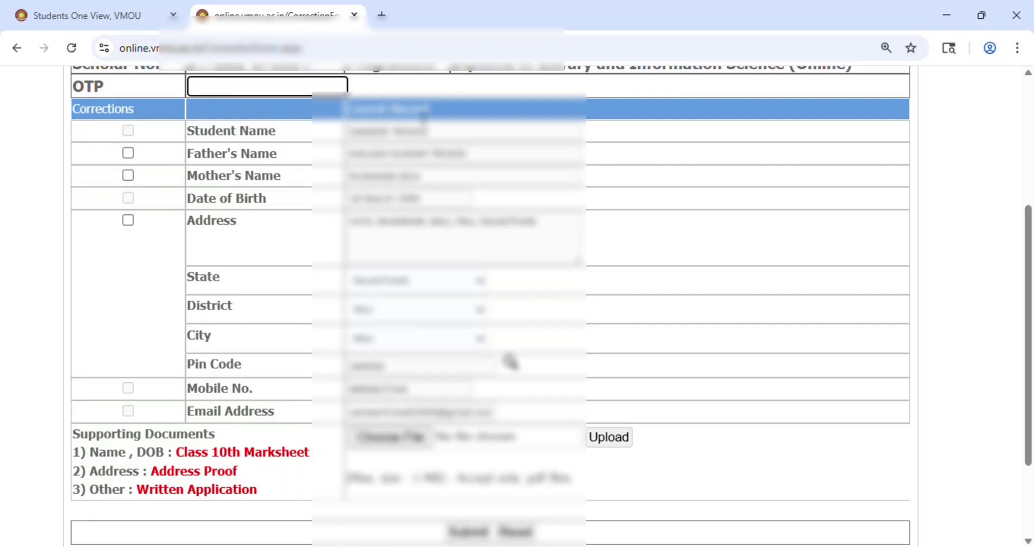
left_click_drag(424, 117, 92, 123)
left_click(93, 123)
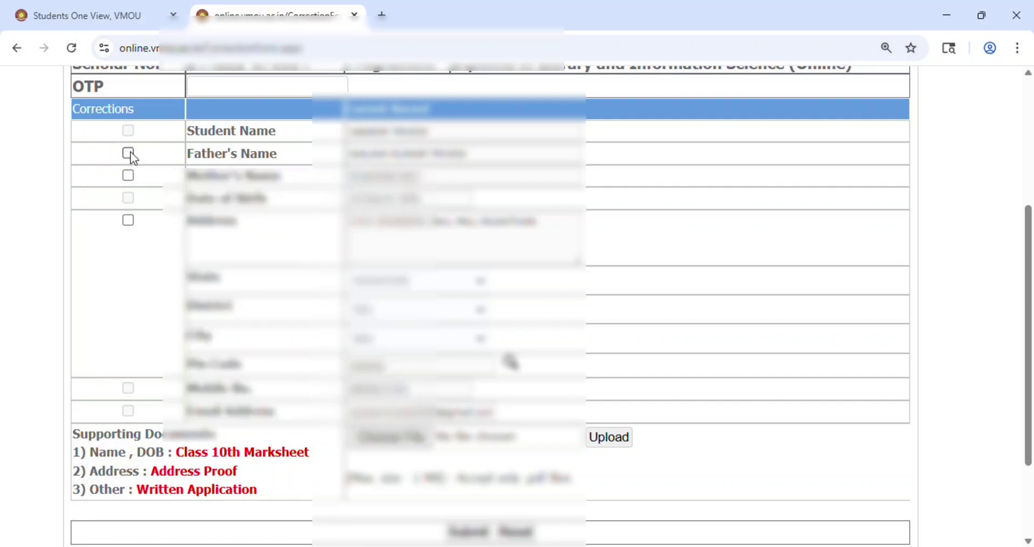
Step: Tick Father's Name for correction and erase its value, deleting a test name too, leaving it blank
left_click(128, 153)
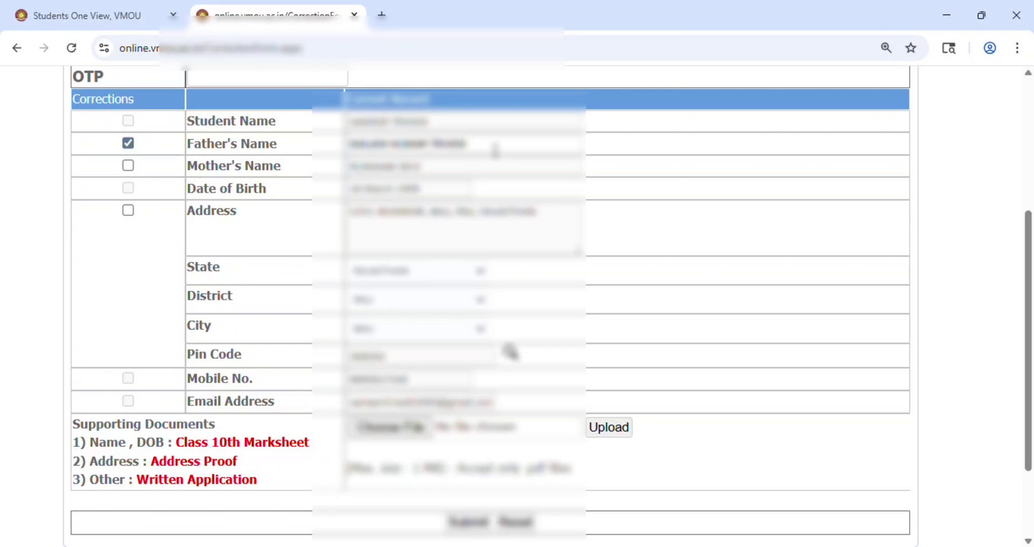
left_click(495, 146)
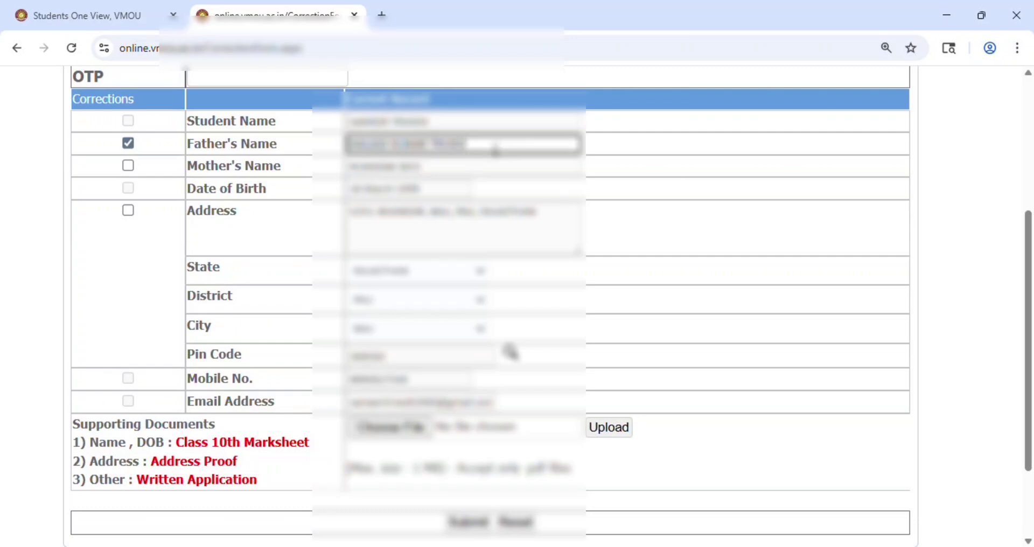
key("BackSpace")
key("BackSpace")
key("BackSpace")
key("BackSpace")
key("BackSpace")
key("BackSpace")
key("BackSpace")
key("BackSpace")
key("BackSpace")
key("BackSpace")
key("BackSpace")
key("BackSpace")
key("BackSpace")
key("BackSpace")
key("BackSpace")
key("BackSpace")
key("BackSpace")
key("BackSpace")
key("BackSpace")
key("BackSpace")
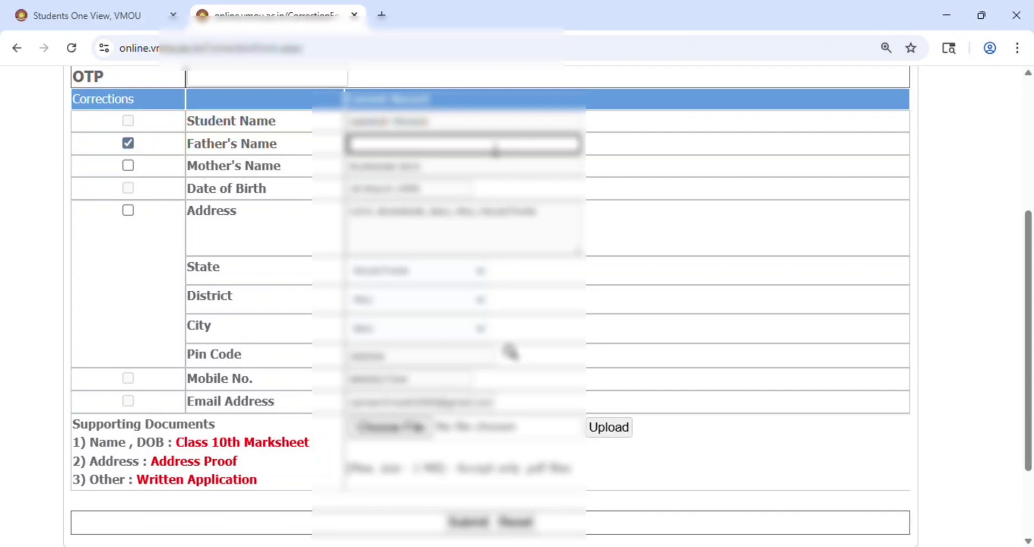
type("Ramesh")
key("BackSpace")
key("BackSpace")
key("BackSpace")
key("BackSpace")
key("BackSpace")
key("BackSpace")
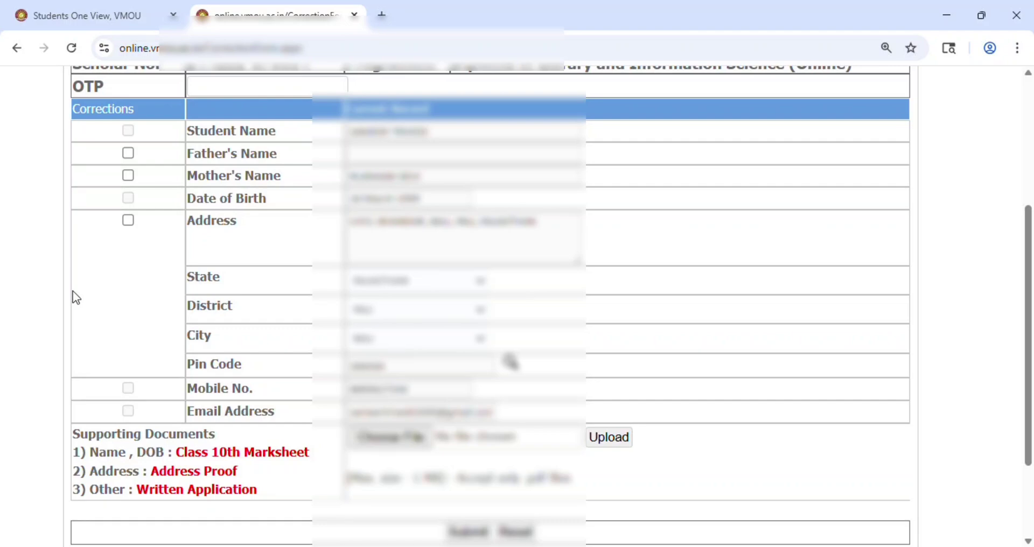
Step: Tick Address for correction and delete its text, including the stray 'DFG'/'DFGF' test characters
left_click(132, 223)
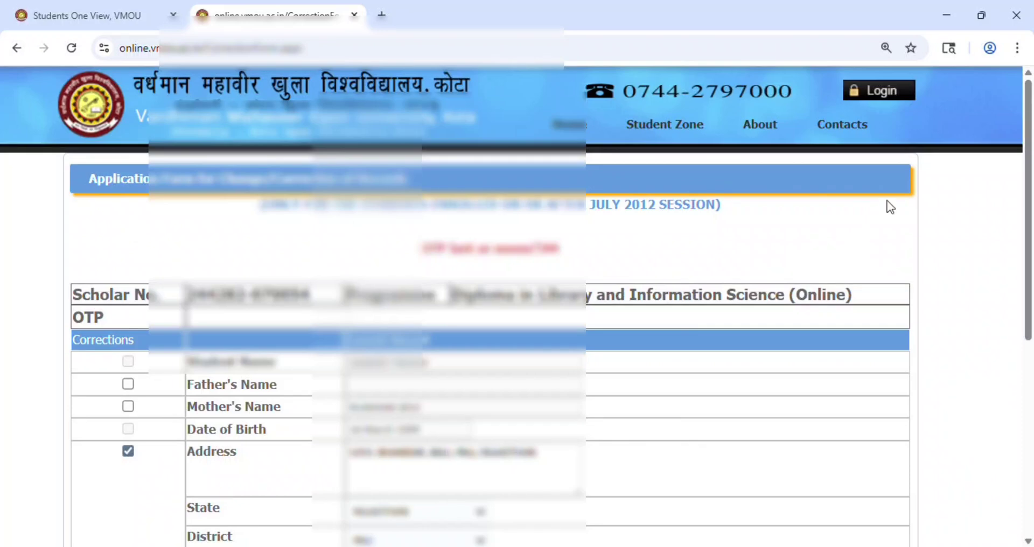
left_click_drag(1029, 155, 1029, 283)
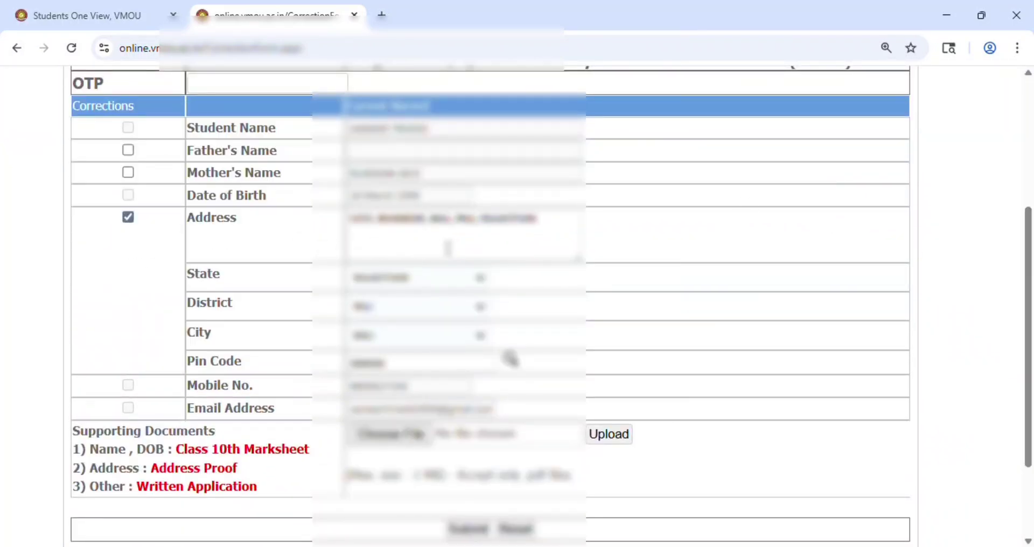
left_click(556, 232)
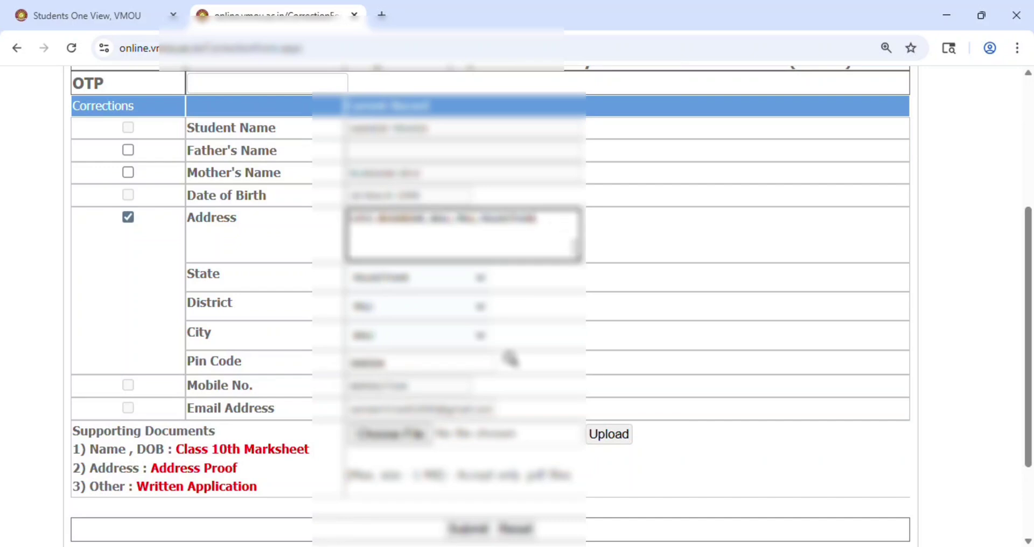
type("DFG")
key("BackSpace")
key("BackSpace")
key("BackSpace")
key("BackSpace")
key("BackSpace")
key("BackSpace")
key("BackSpace")
key("BackSpace")
key("BackSpace")
key("BackSpace")
key("BackSpace")
key("BackSpace")
key("BackSpace")
key("BackSpace")
key("BackSpace")
key("BackSpace")
key("BackSpace")
key("BackSpace")
key("BackSpace")
key("BackSpace")
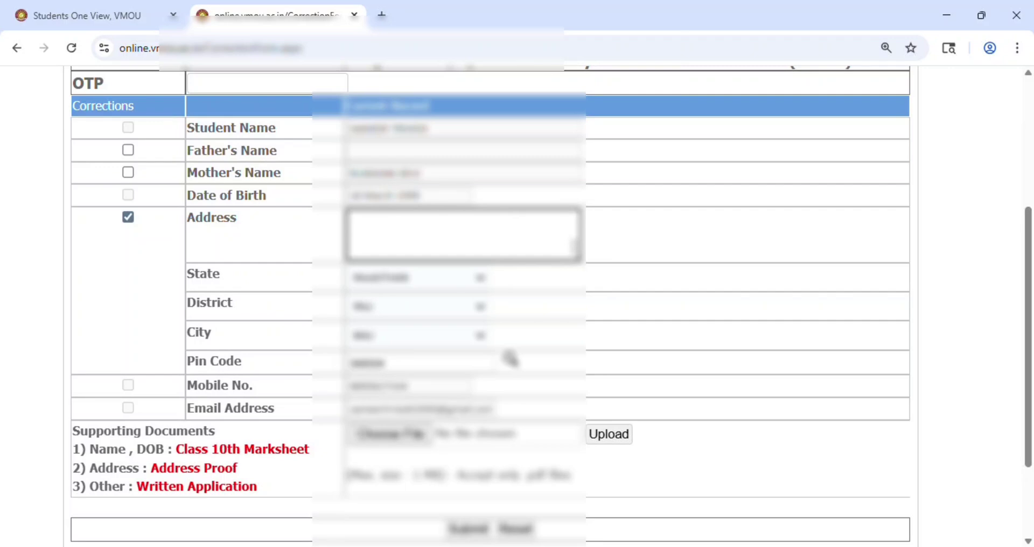
type("DFGF")
key("BackSpace")
key("BackSpace")
key("BackSpace")
key("BackSpace")
Step: From the student dashboard, open the Update Mobile No./Email Id/Aadhar No. form in a new tab
left_click(120, 15)
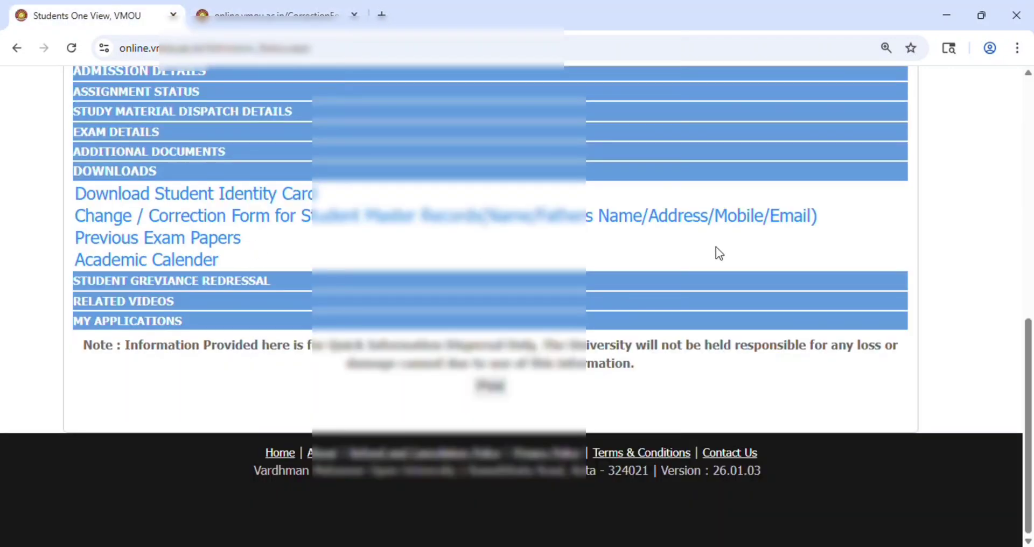
left_click_drag(1030, 380, 986, 323)
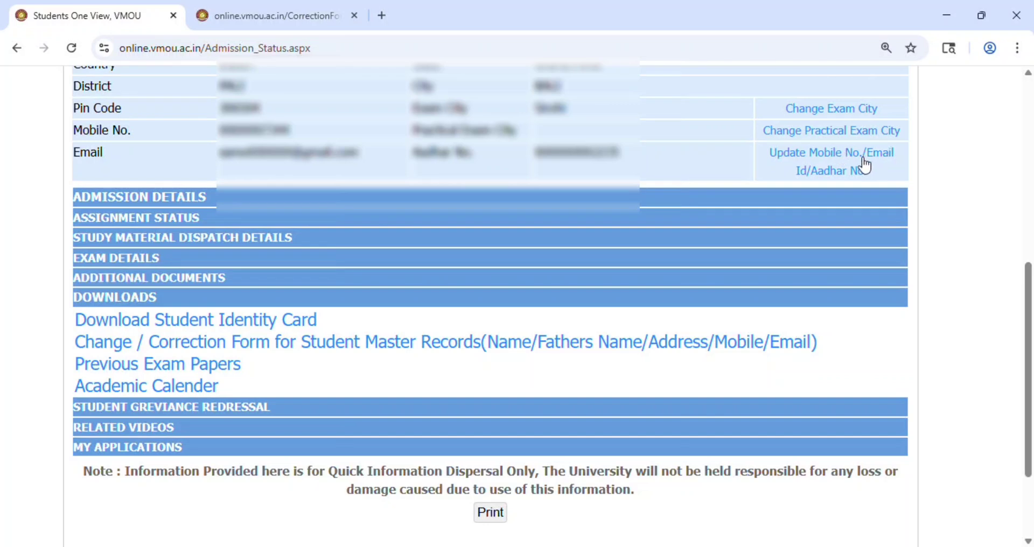
left_click(816, 161)
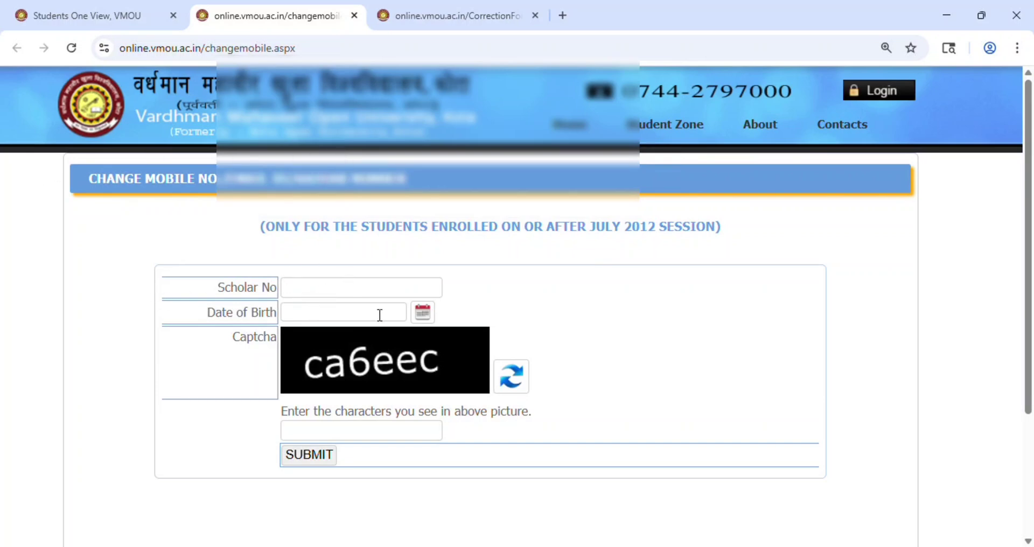
Step: Enter the scholar number to reach the OTP update form, then click into and out of Email Id
left_click(311, 294)
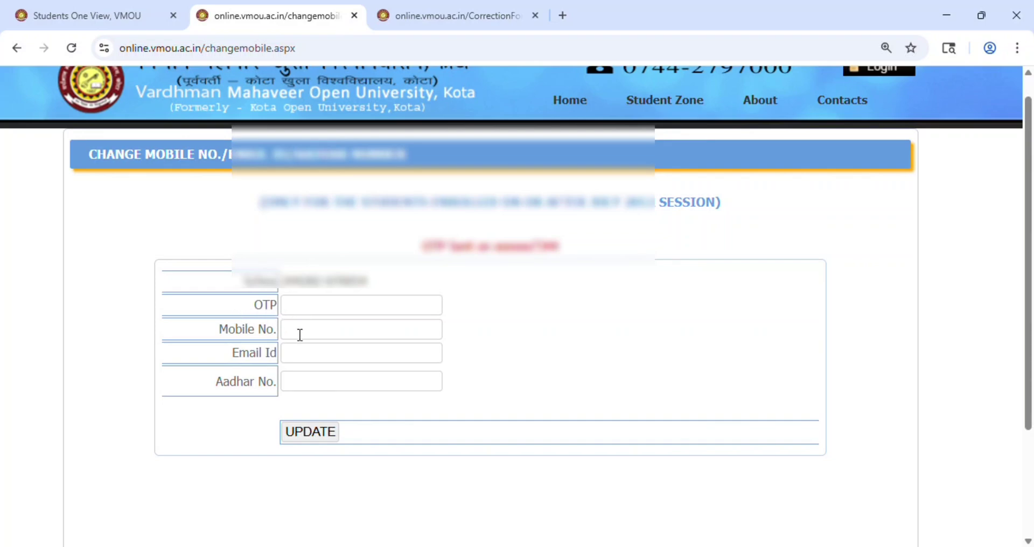
left_click(300, 362)
left_click(221, 368)
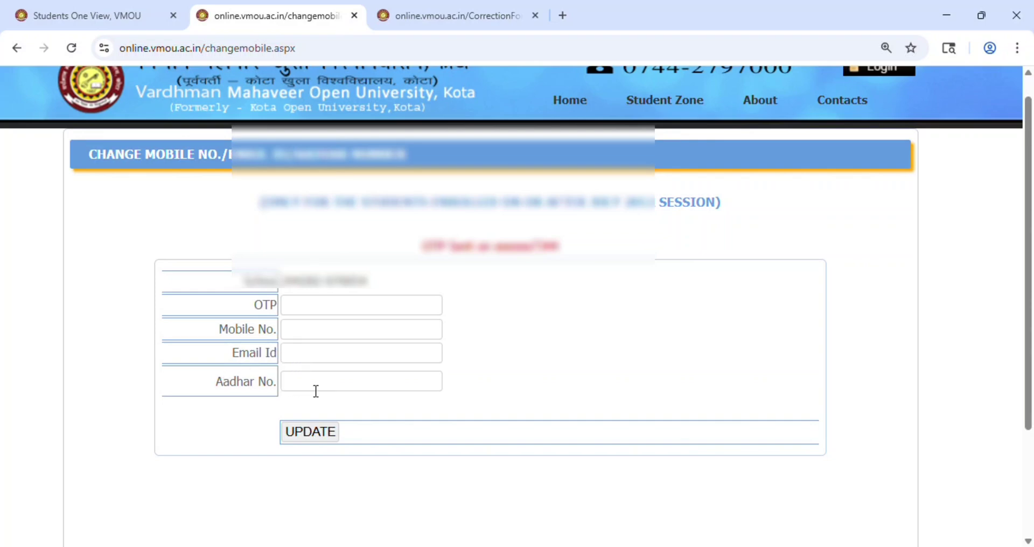